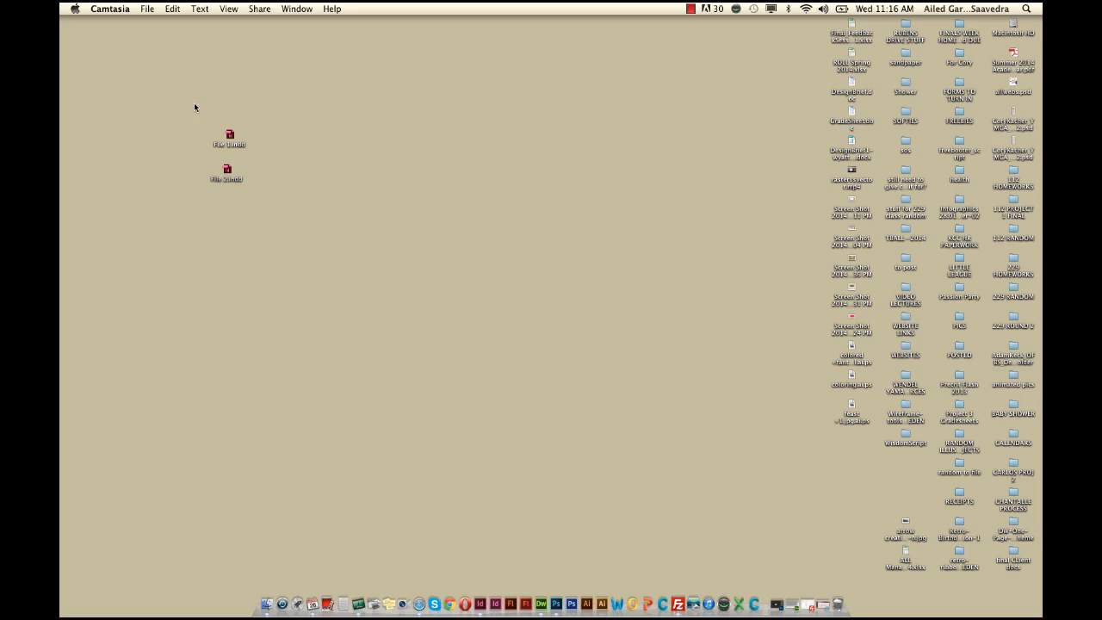
# Step: Marquee-select File 1.indd and File 2.indd on the desktop
pyautogui.moveTo(208, 116); pyautogui.dragTo(250, 206)
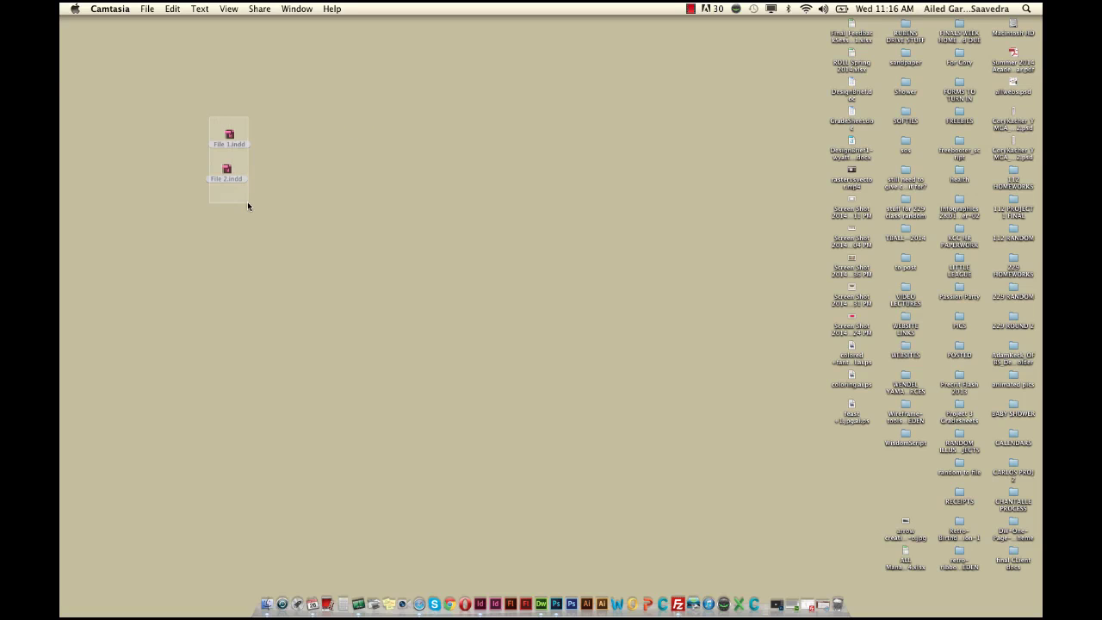
# Step: Open both selected files in InDesign and review File 1 and File 2, ending on File 2.indd
pyautogui.doubleClick(230, 143)
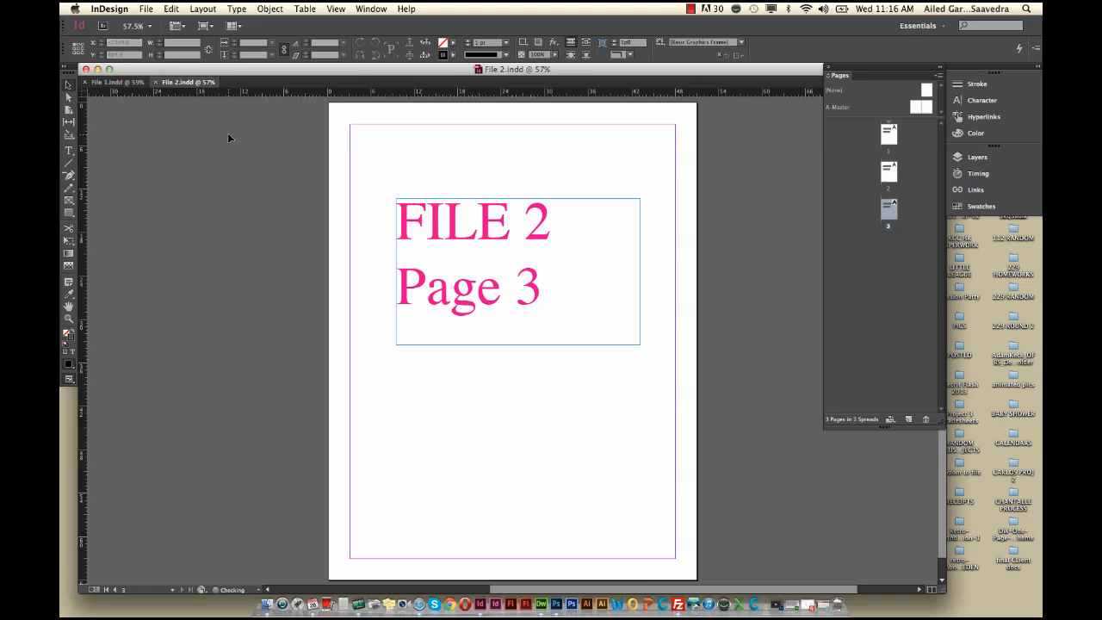
pyautogui.click(121, 83)
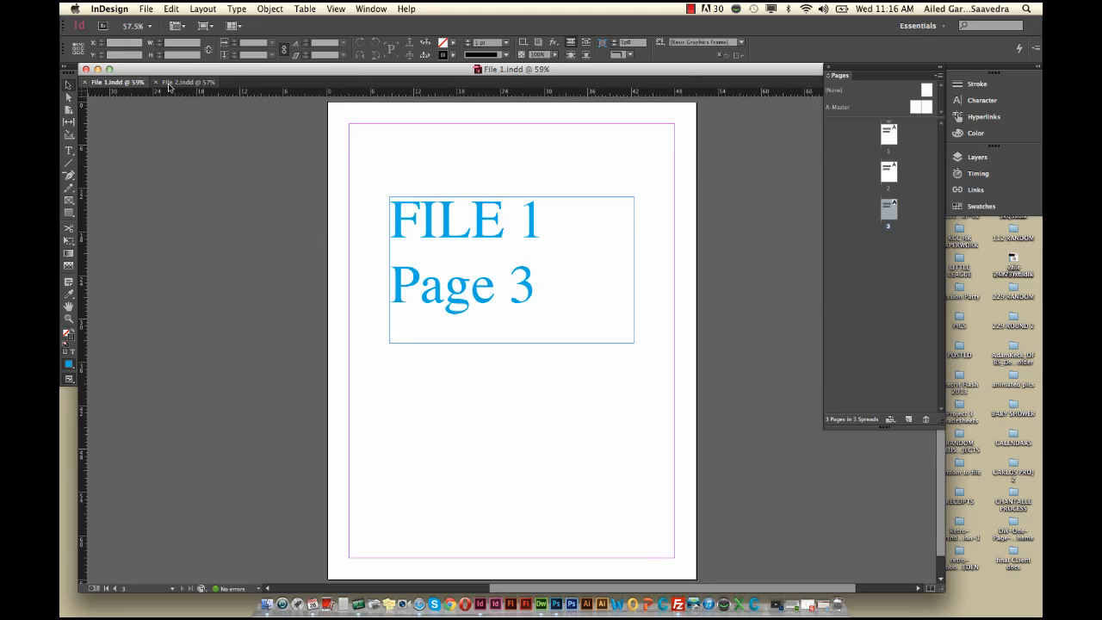
pyautogui.click(172, 83)
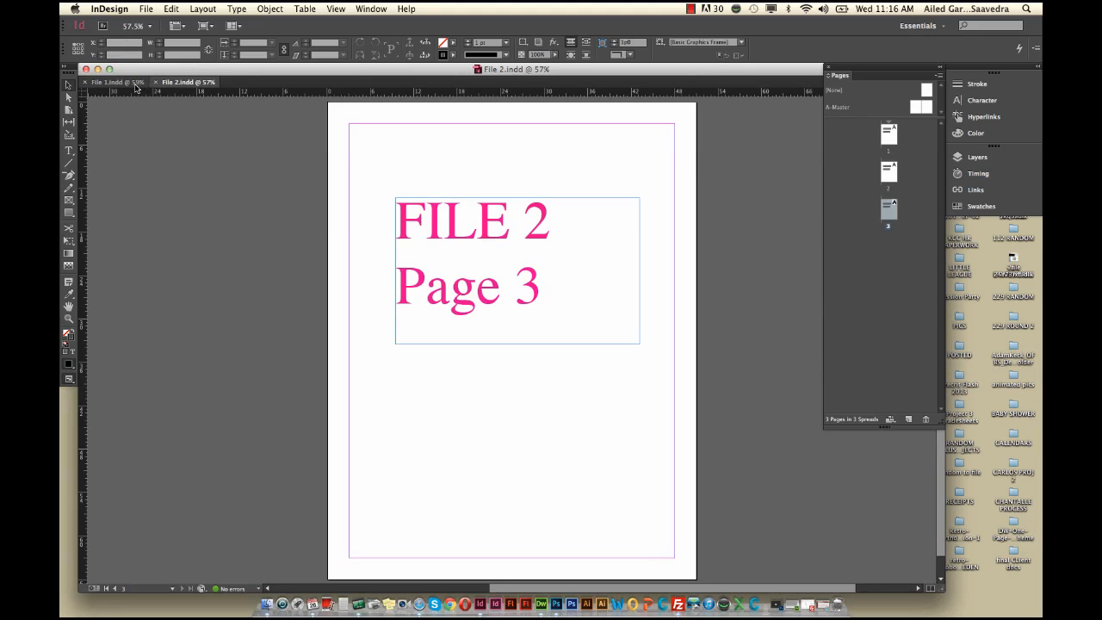
pyautogui.click(370, 9)
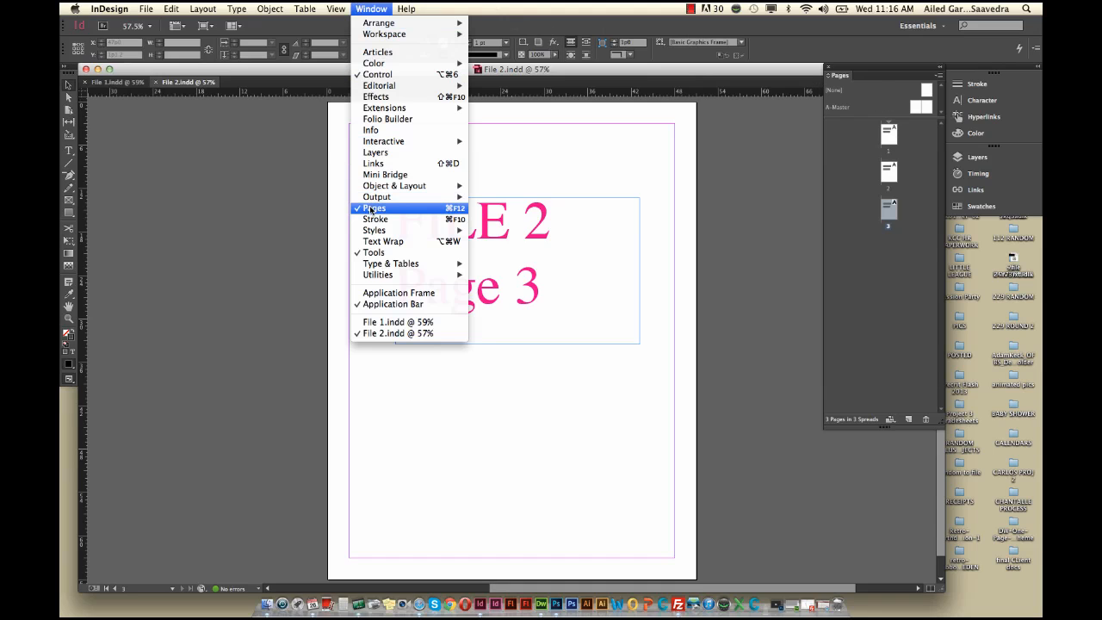
pyautogui.click(872, 163)
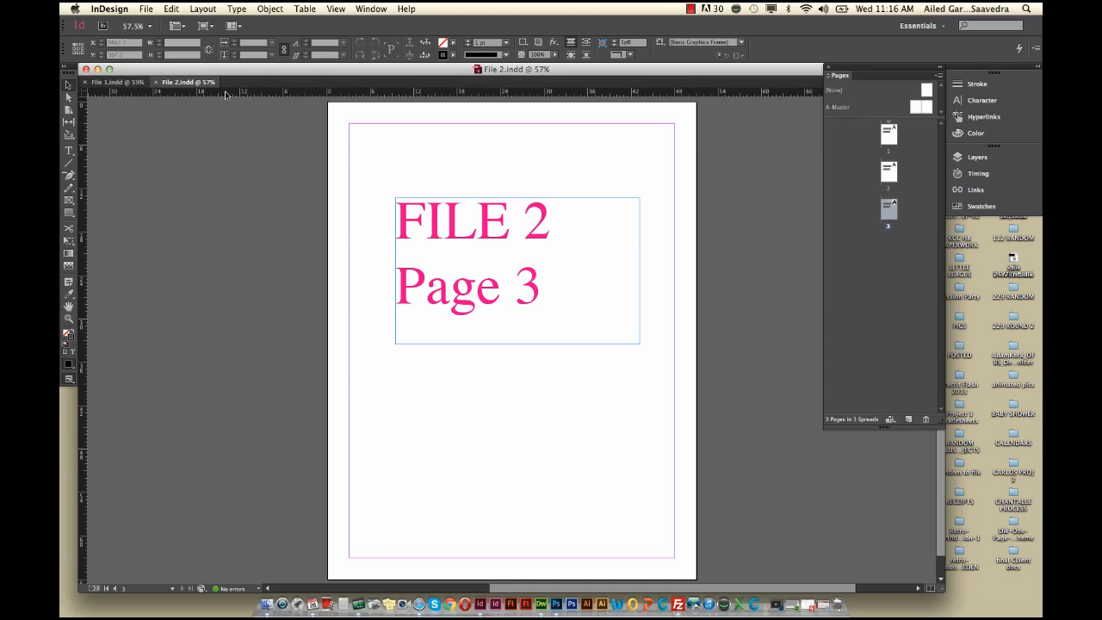
pyautogui.click(127, 84)
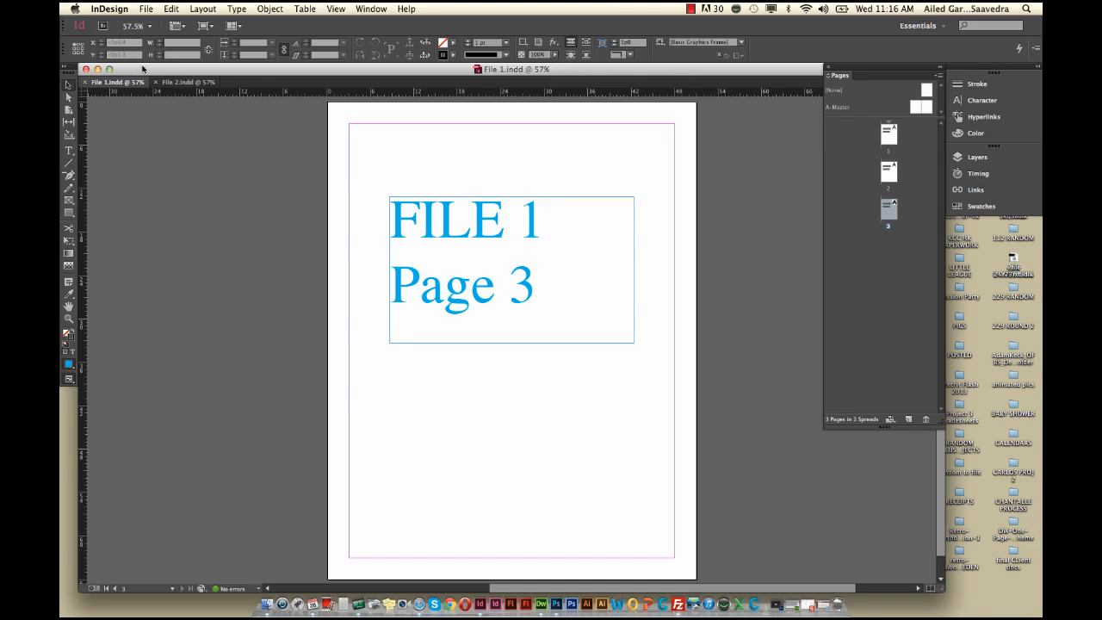
pyautogui.click(189, 83)
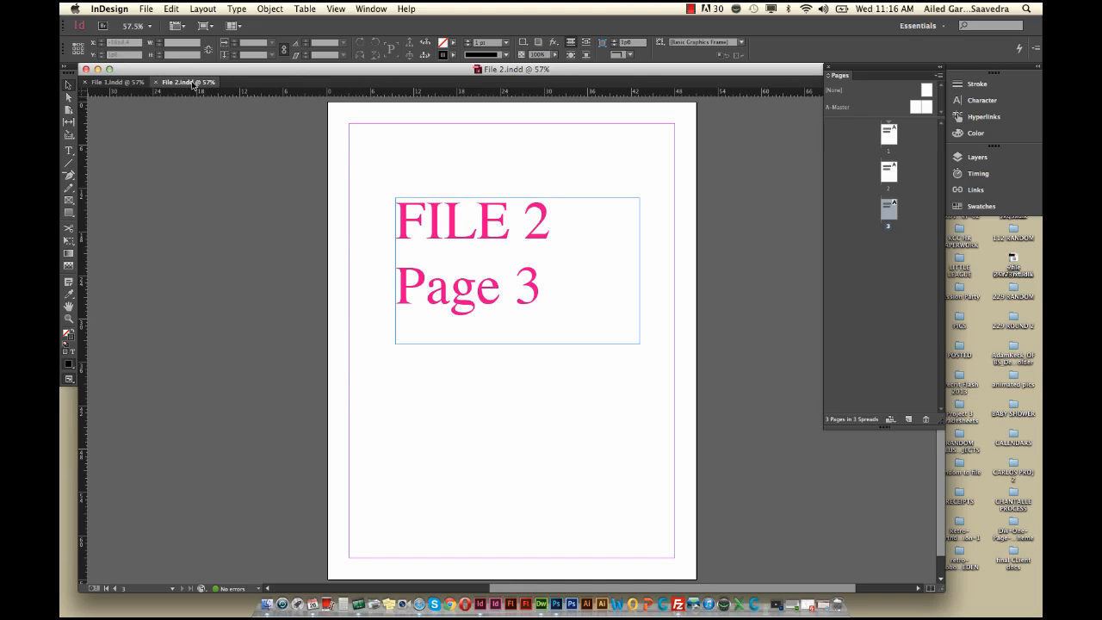
# Step: Select all three File 2 pages and bring up Move Pages from the Pages panel menu
pyautogui.keyDown('shift'); pyautogui.click(890, 138); pyautogui.keyUp('shift')
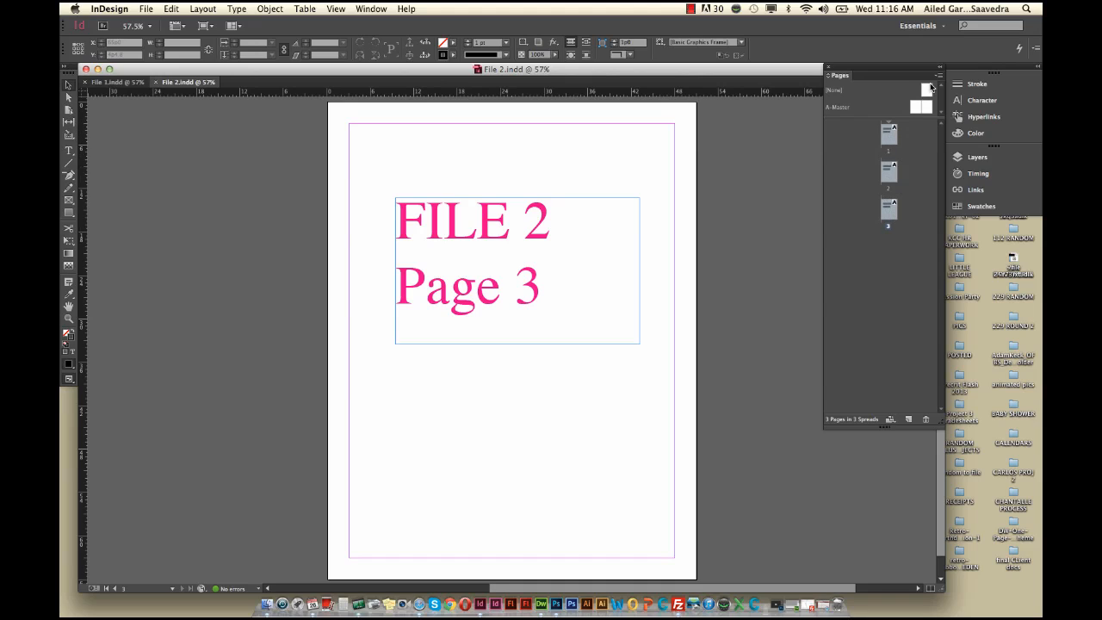
pyautogui.click(938, 79)
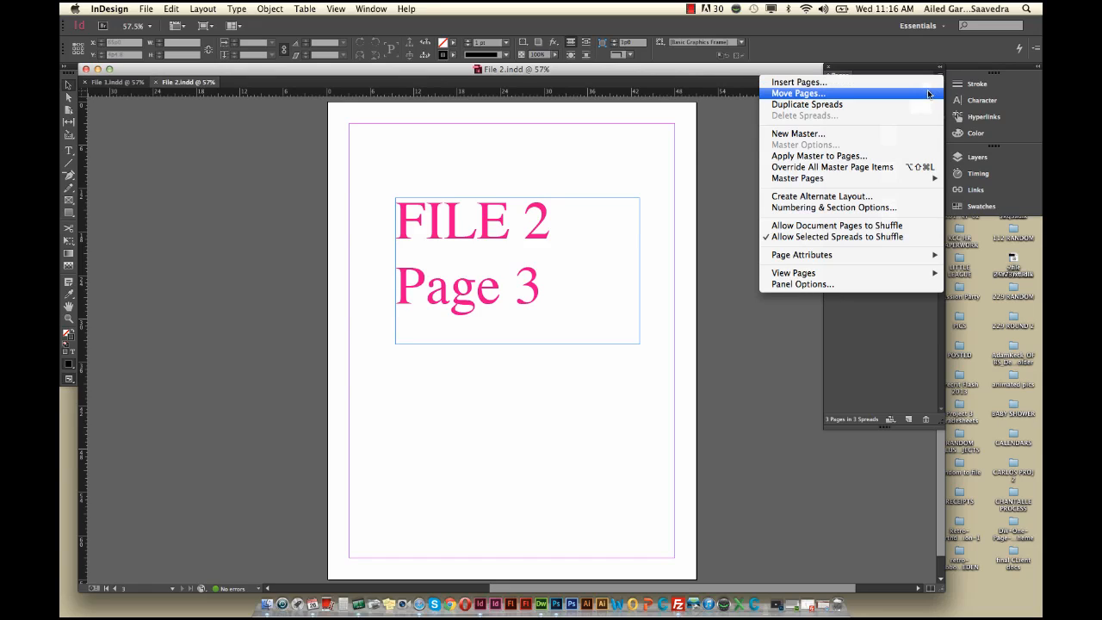
pyautogui.click(924, 97)
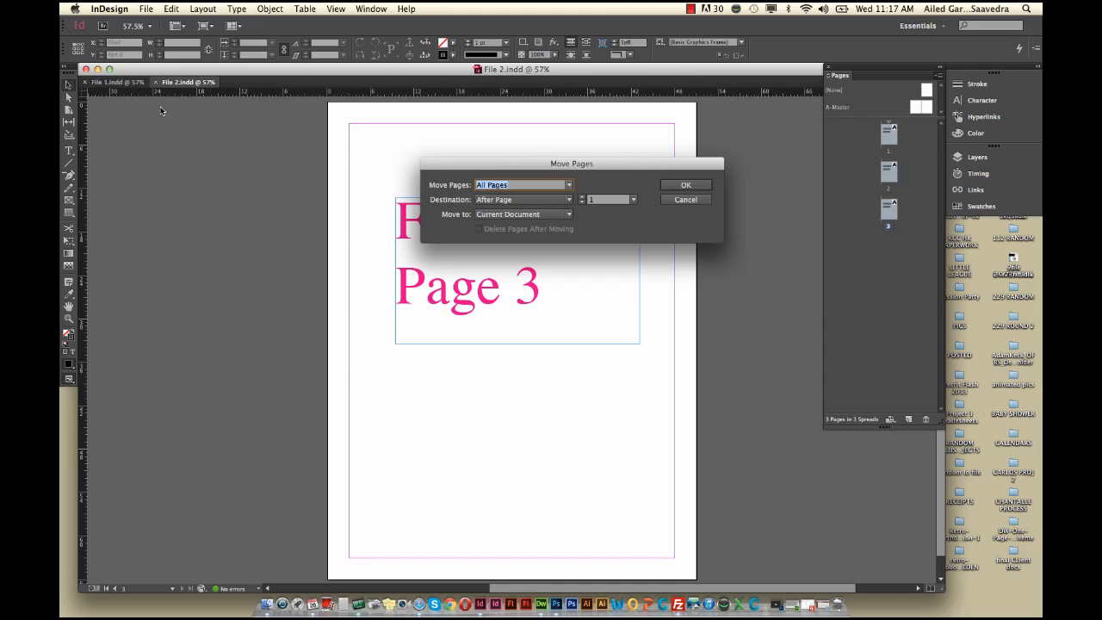
# Step: Set Move Pages to After Page 3 with File 1.indd as the destination document
pyautogui.click(633, 202)
pyautogui.click(619, 231)
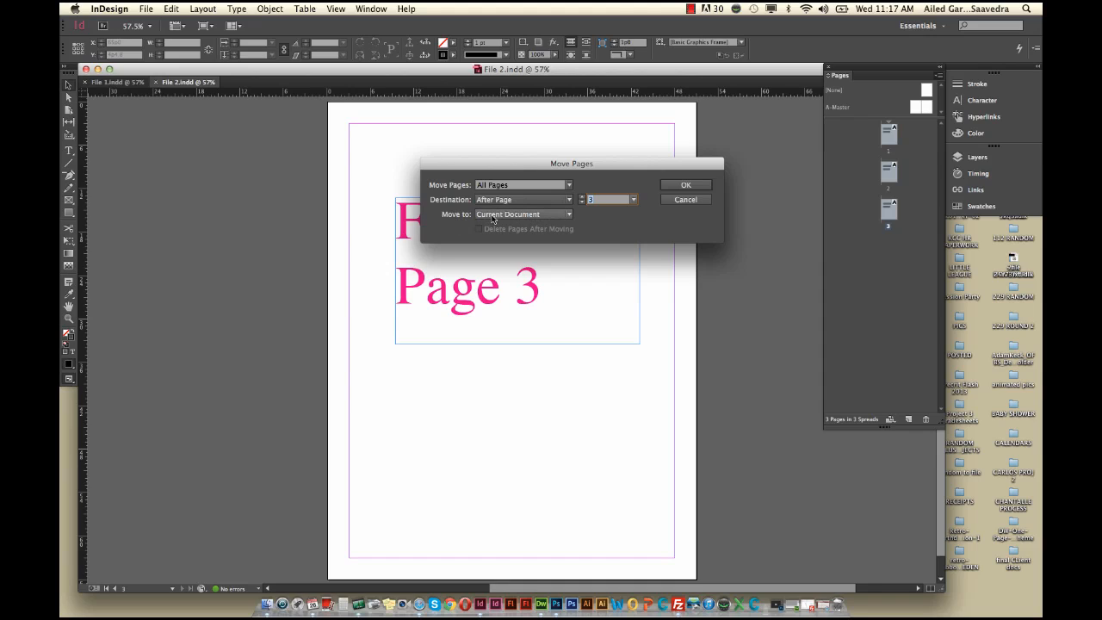
pyautogui.click(514, 216)
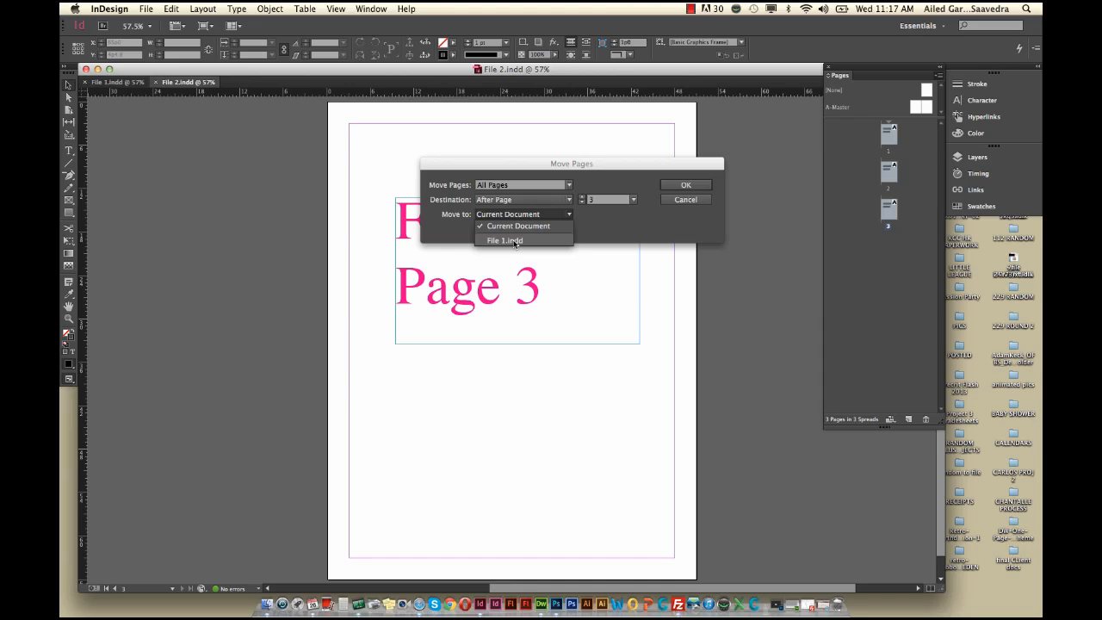
pyautogui.click(514, 241)
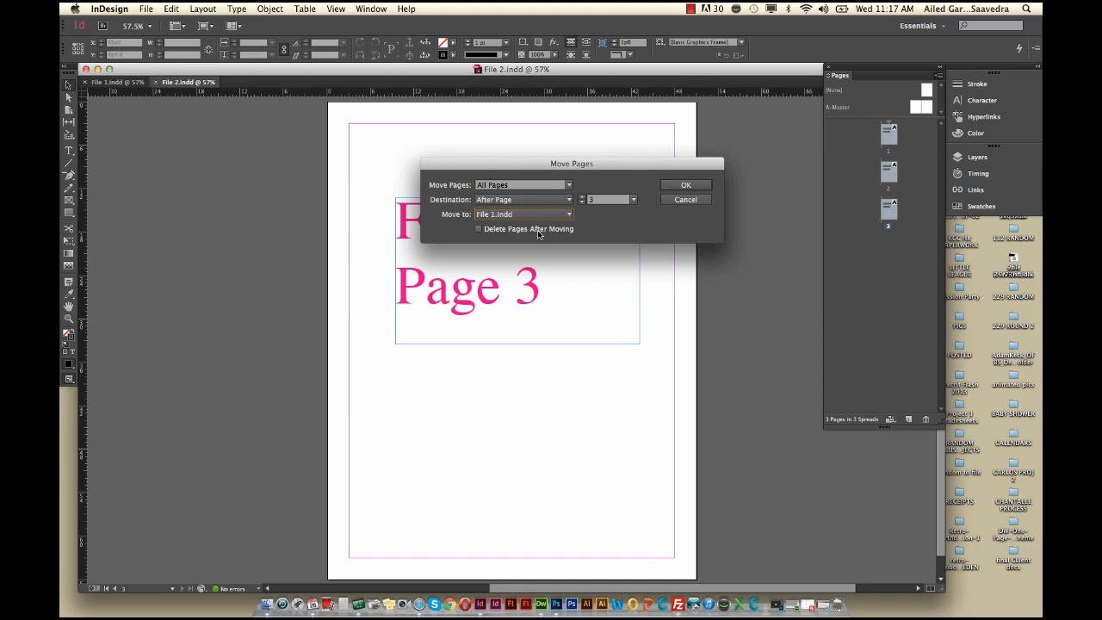
# Step: Confirm the move, switch to File 1.indd and view pages 1 through 6 of the combined document
pyautogui.click(678, 186)
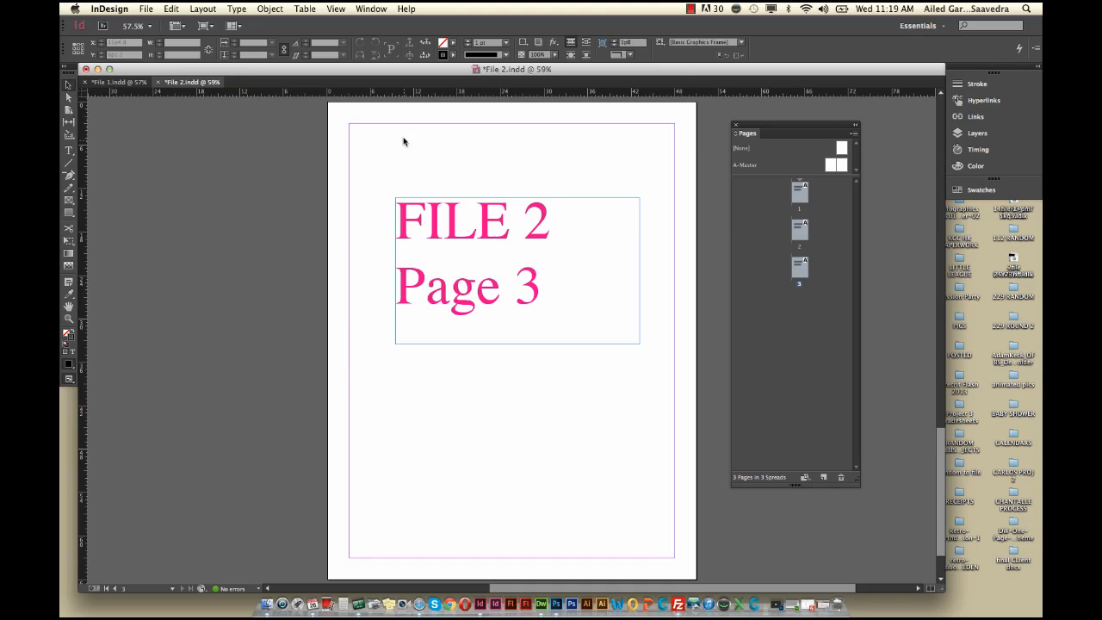
pyautogui.click(104, 82)
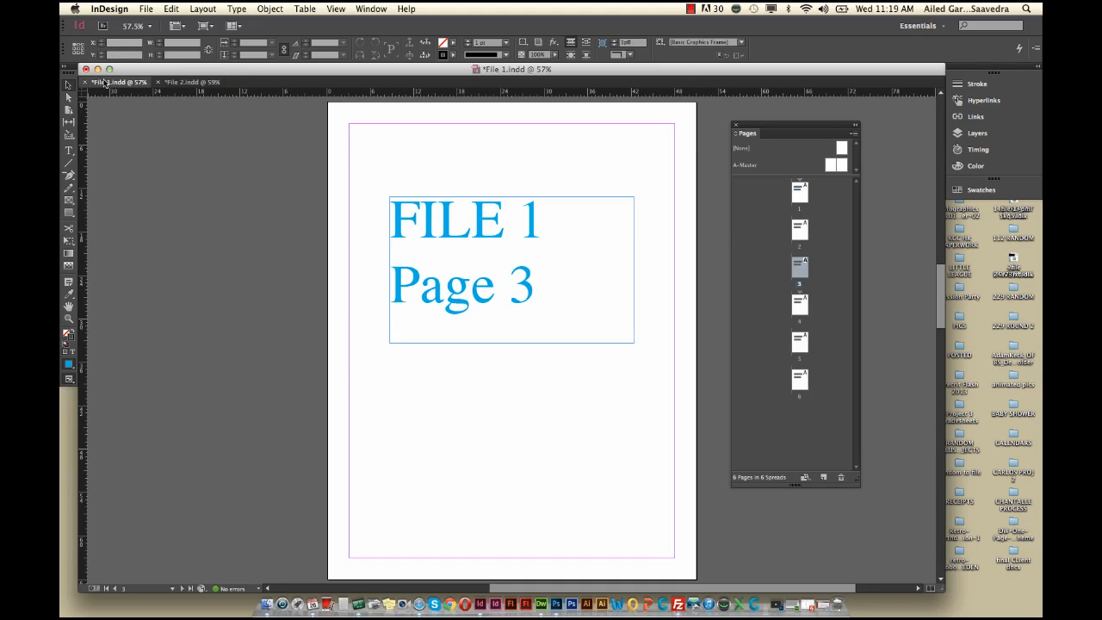
pyautogui.click(802, 197)
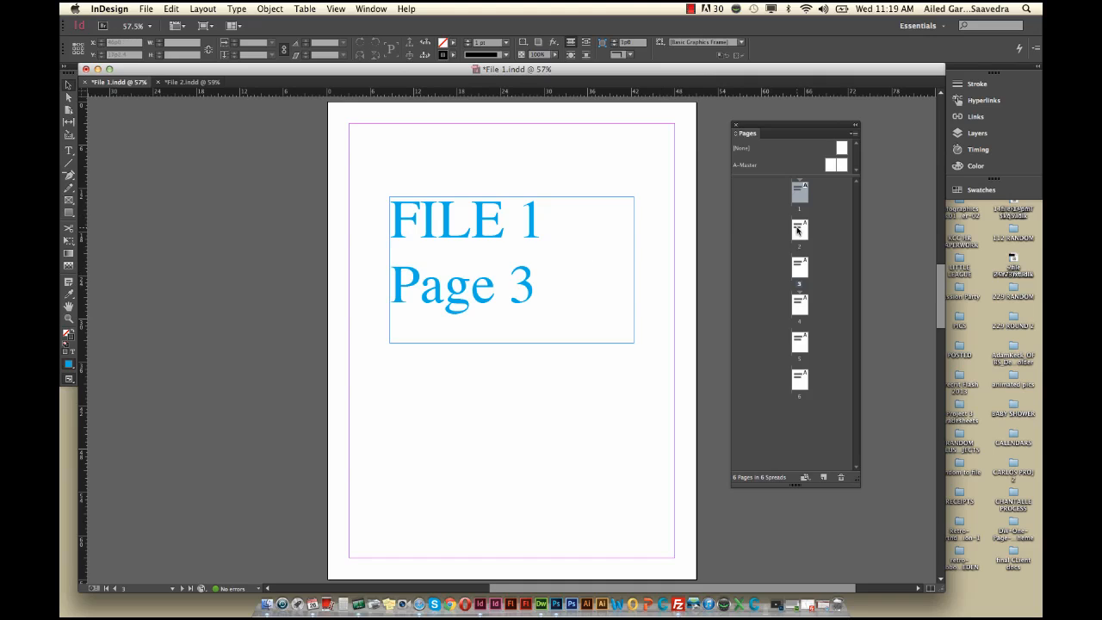
pyautogui.doubleClick(798, 231)
pyautogui.doubleClick(800, 265)
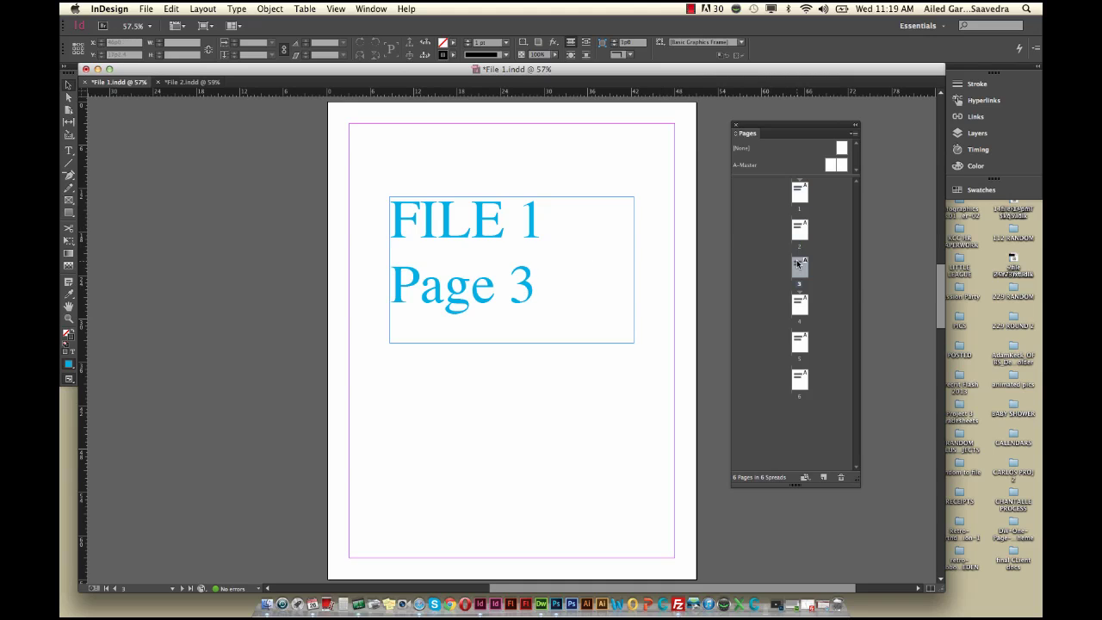
pyautogui.doubleClick(801, 305)
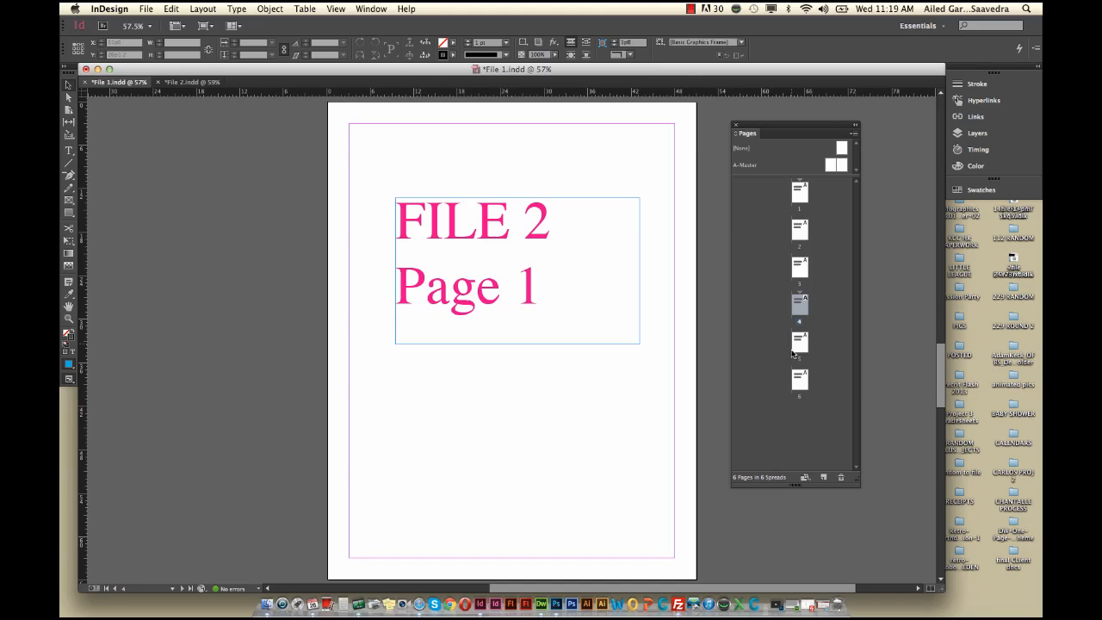
pyautogui.doubleClick(796, 348)
pyautogui.doubleClick(800, 379)
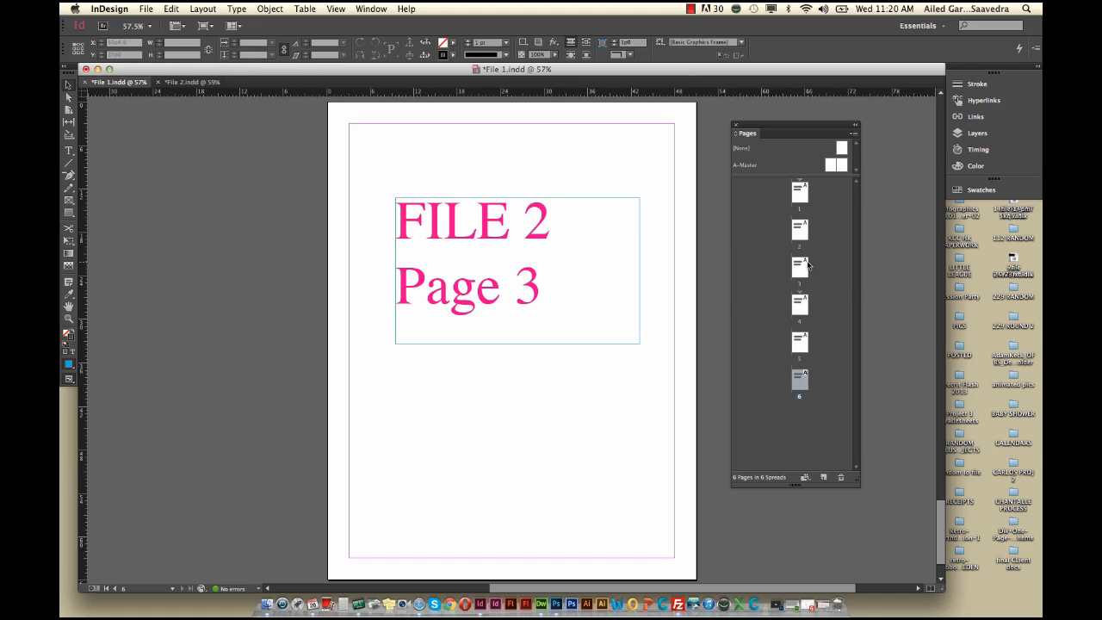
# Step: Start Save As and enter the new CompanyName_ClientDoc_Final file name for the Desktop
pyautogui.click(150, 8)
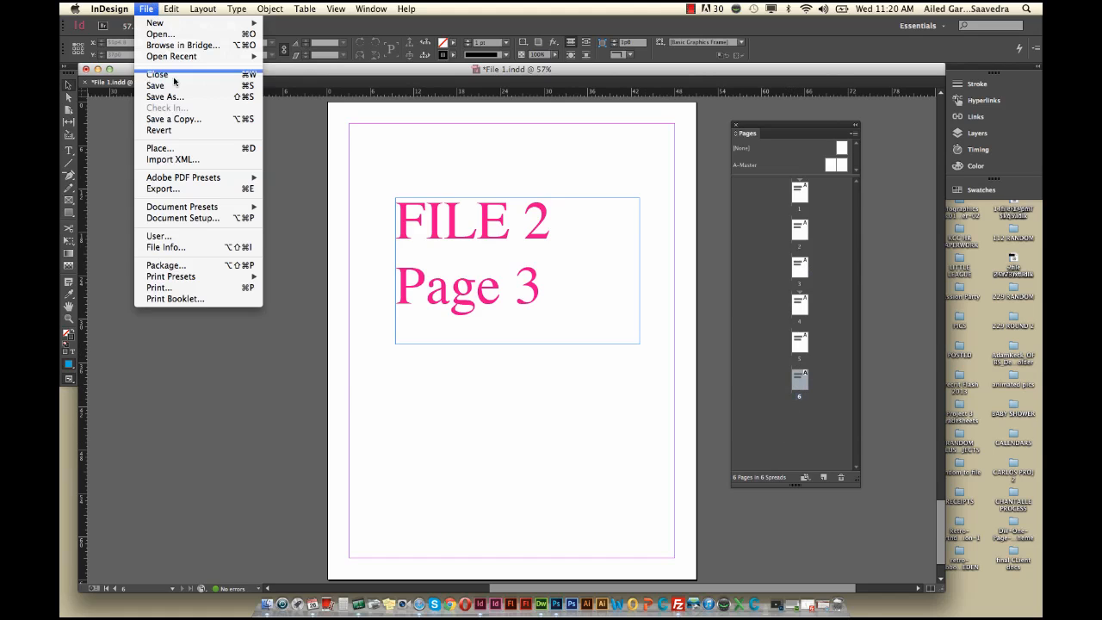
pyautogui.click(175, 97)
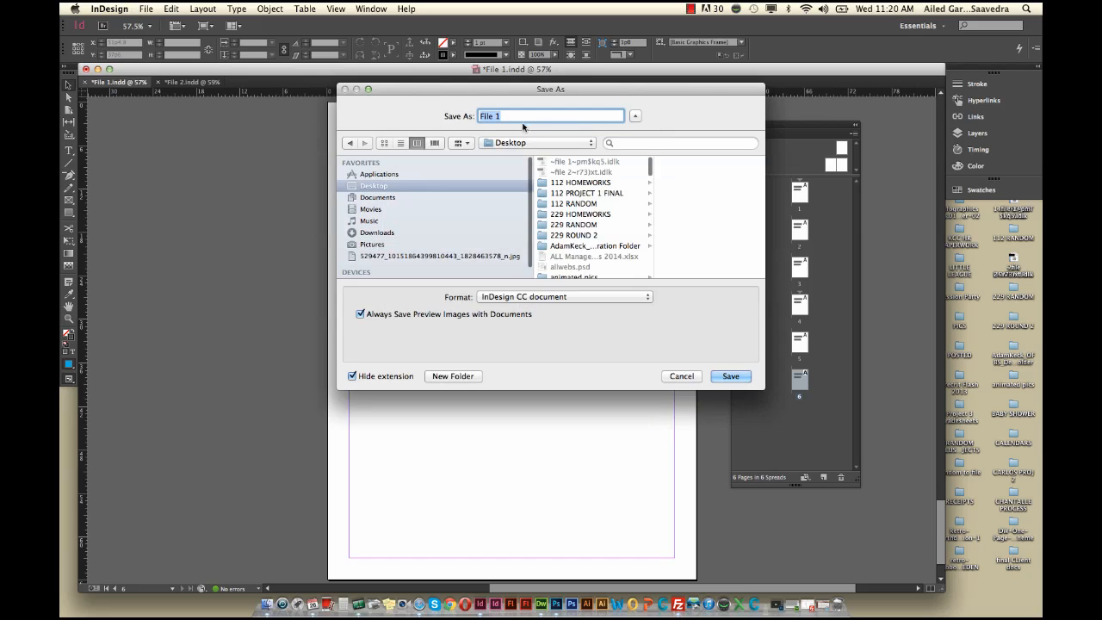
pyautogui.write('Ailed')
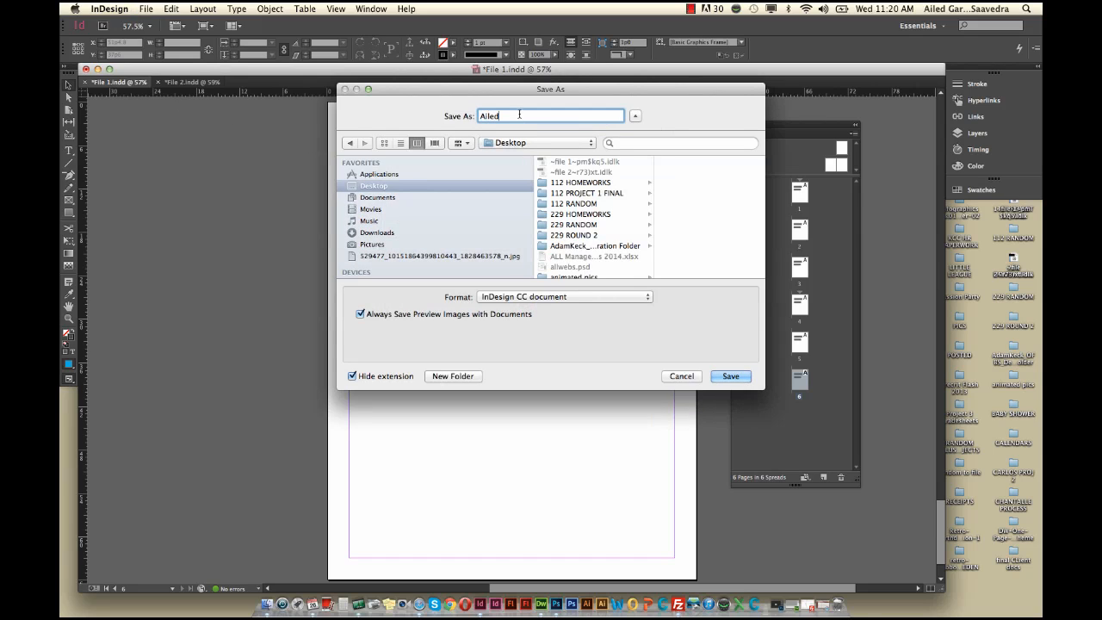
pyautogui.write('Garcia_')
pyautogui.write('CompanyName_')
pyautogui.write('Cle')
pyautogui.press('BackSpace')
pyautogui.write('i')
pyautogui.write('entDoc')
pyautogui.write('_Final')
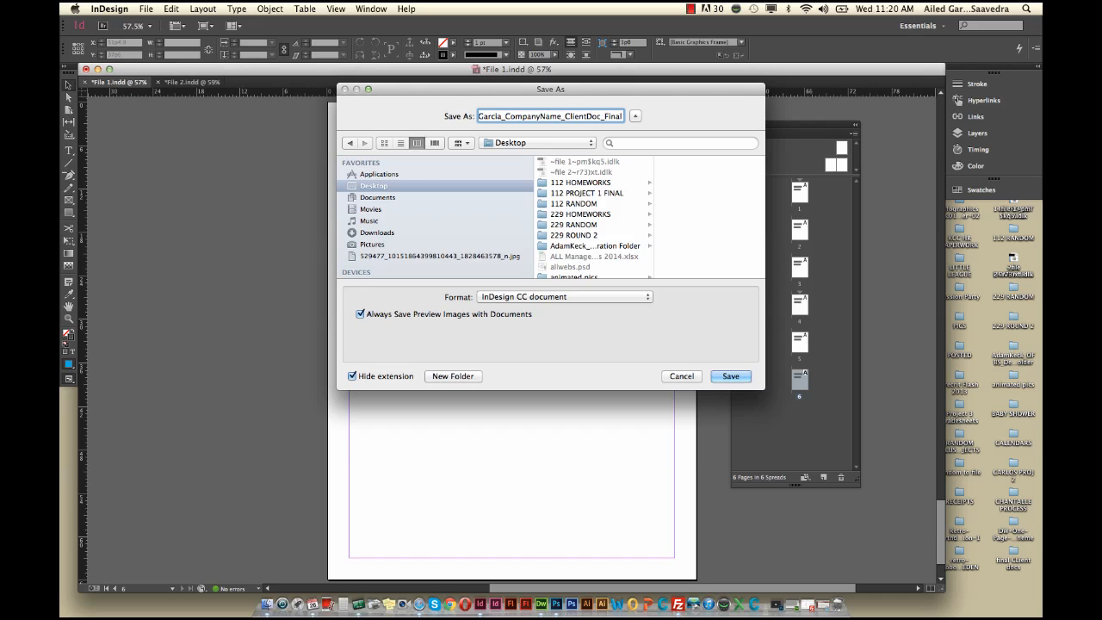